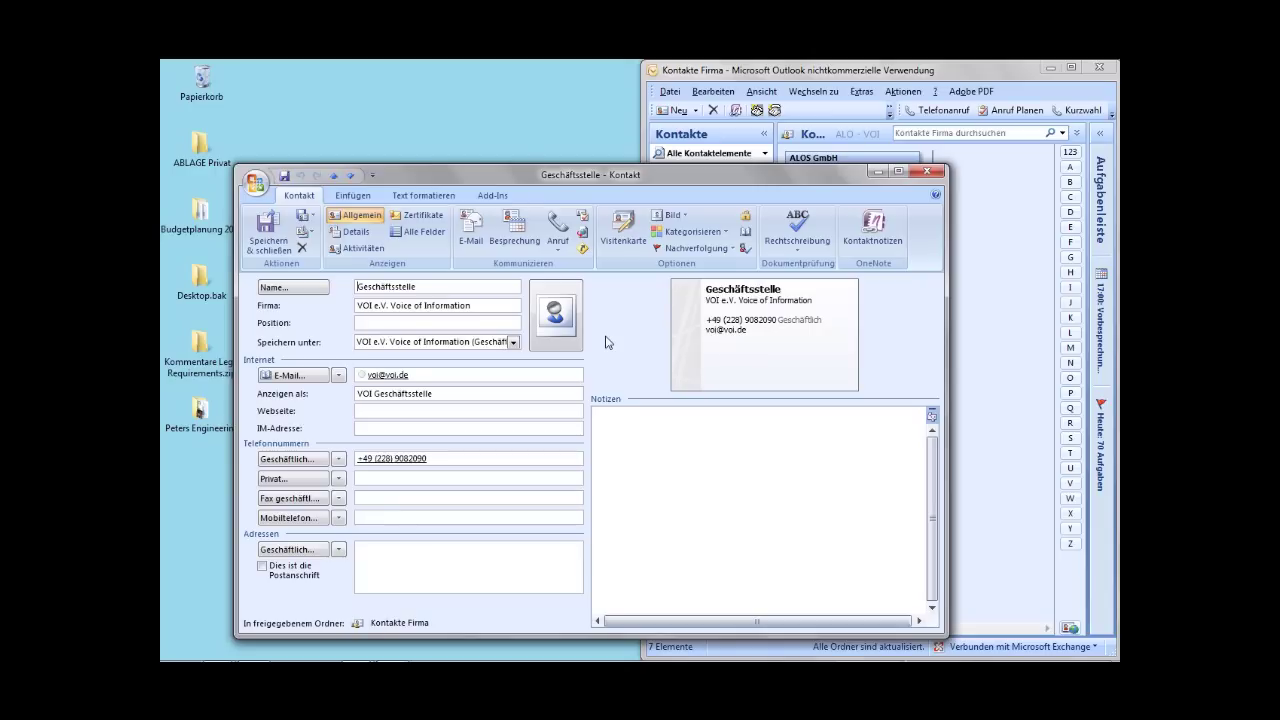
# Switch to the DocuWare Web Client settings in Internet Explorer and start creating a new Smart-Search configuration.
pyautogui.moveTo(263, 641)
pyautogui.moveTo(215, 648)
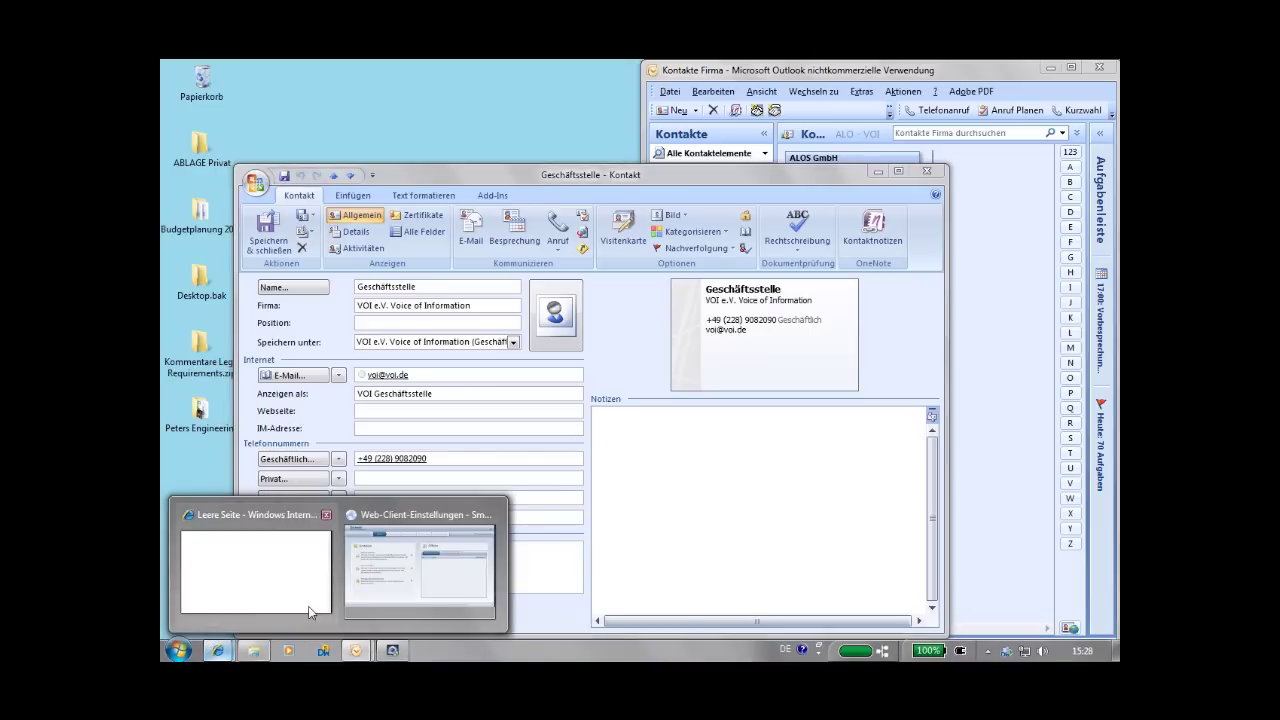
pyautogui.click(369, 601)
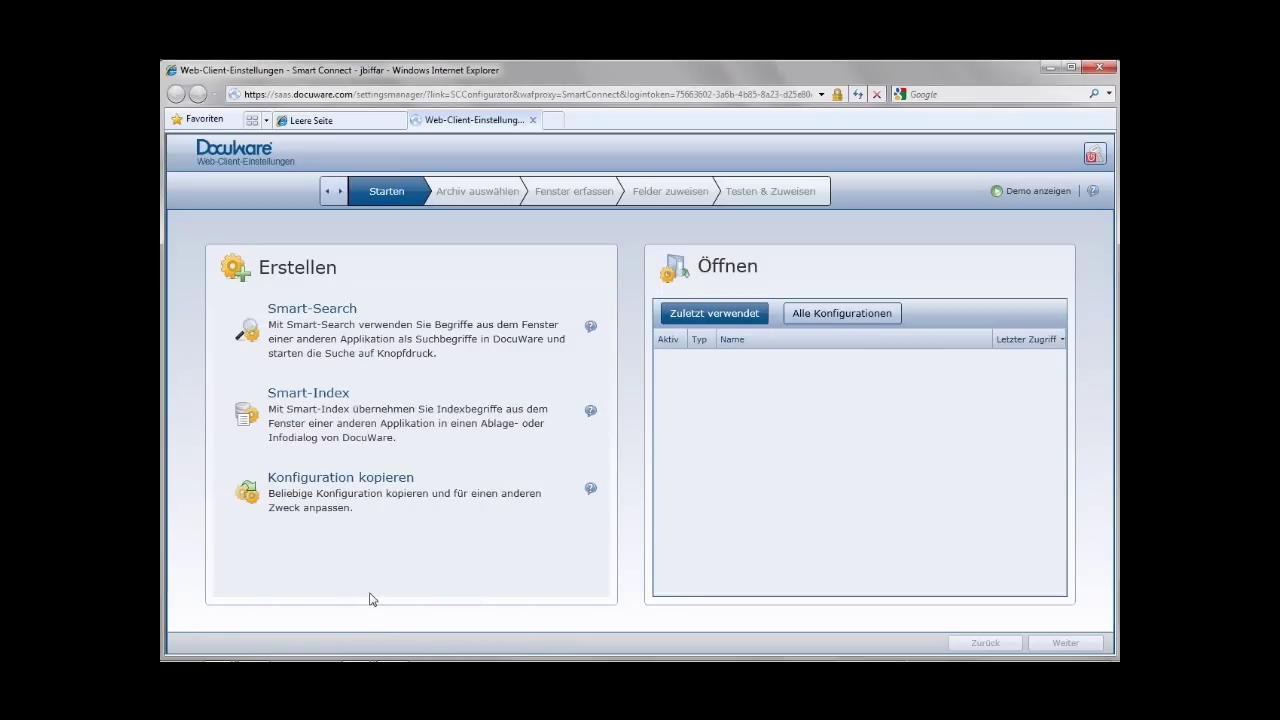
pyautogui.click(310, 306)
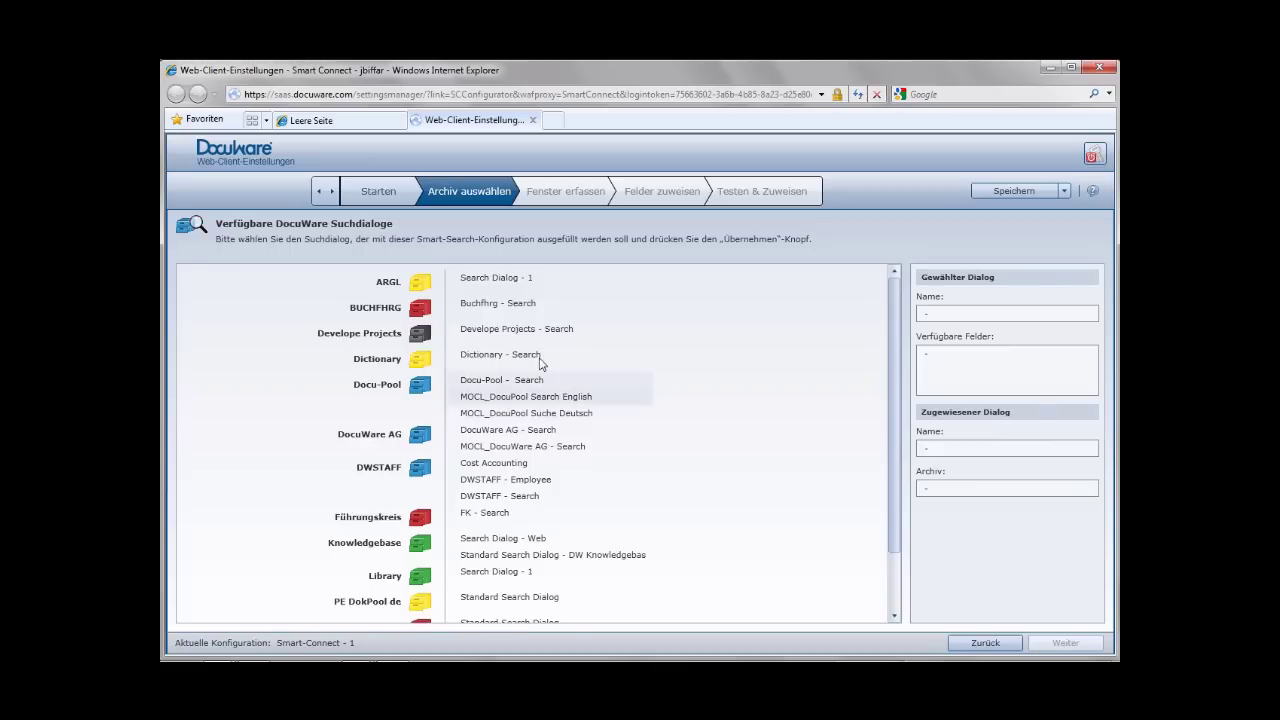
# Assign the "DocuWare AG - Search" dialog to the Smart-Search configuration and continue to the window capture stage.
pyautogui.click(484, 429)
pyautogui.click(695, 429)
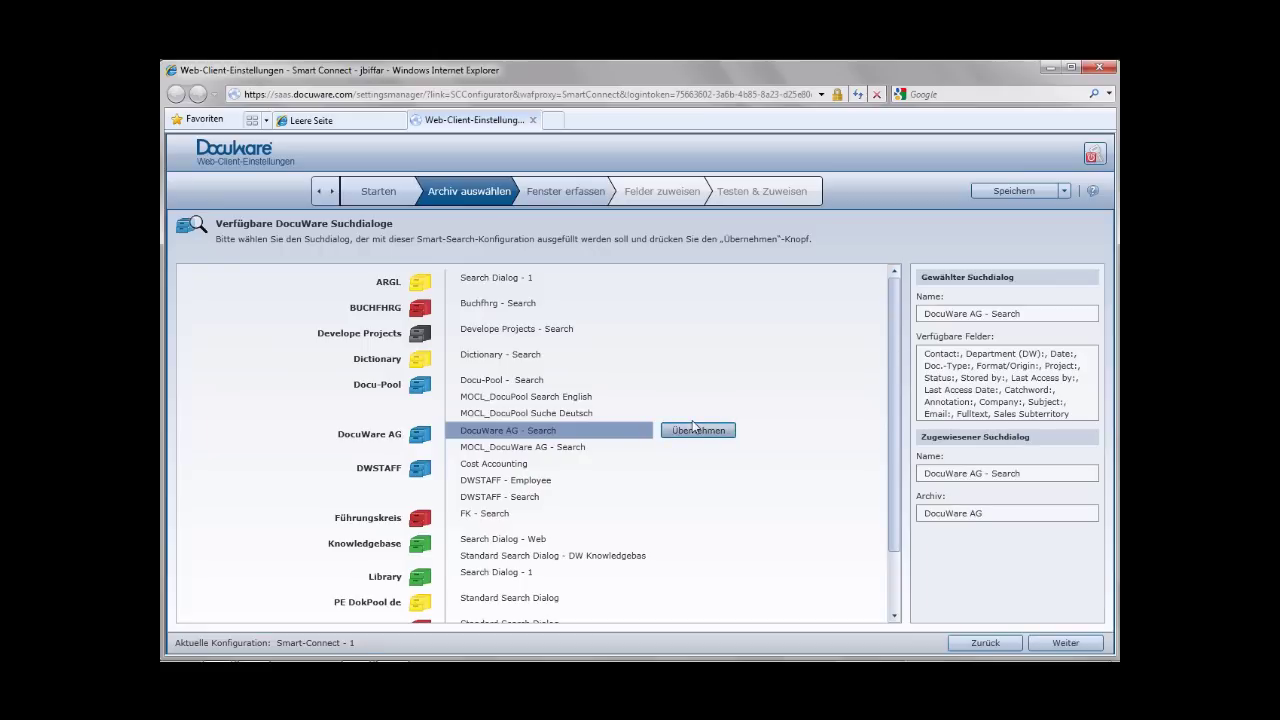
pyautogui.click(1050, 641)
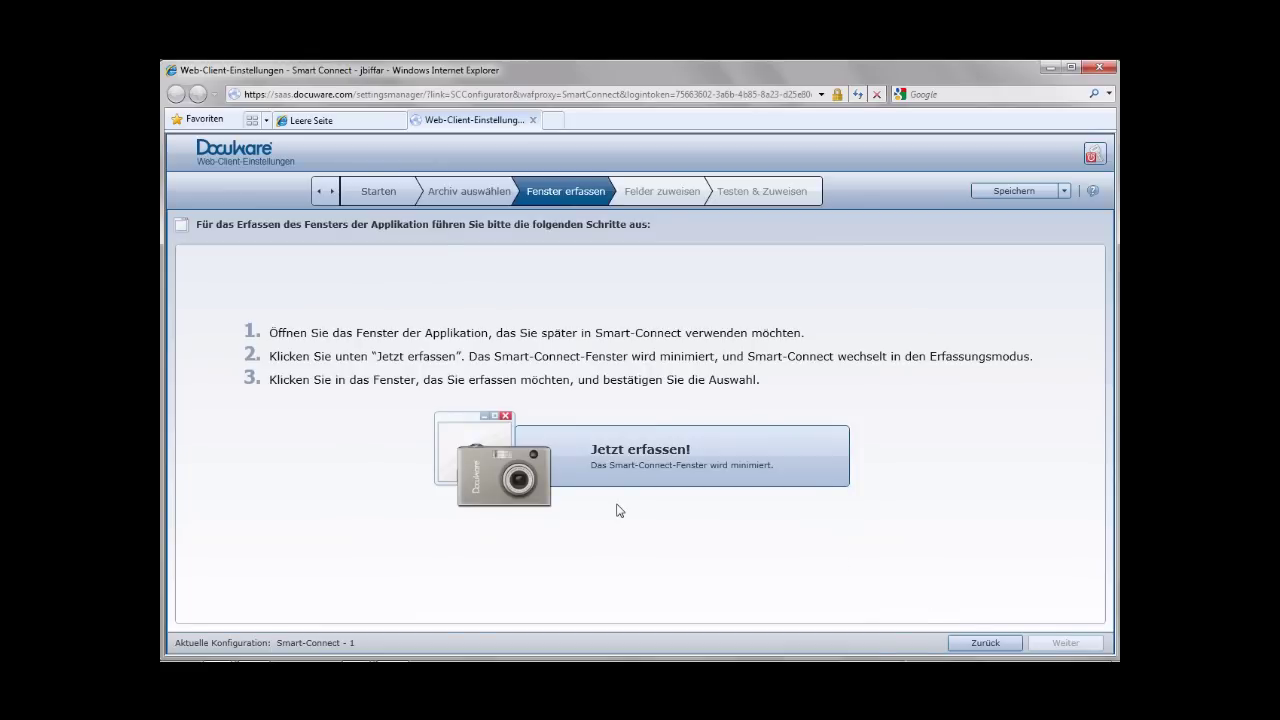
# Capture the open Outlook contact window "Geschäftsstelle - Kontakt" and accept it as the Smart-Connect window.
pyautogui.click(572, 454)
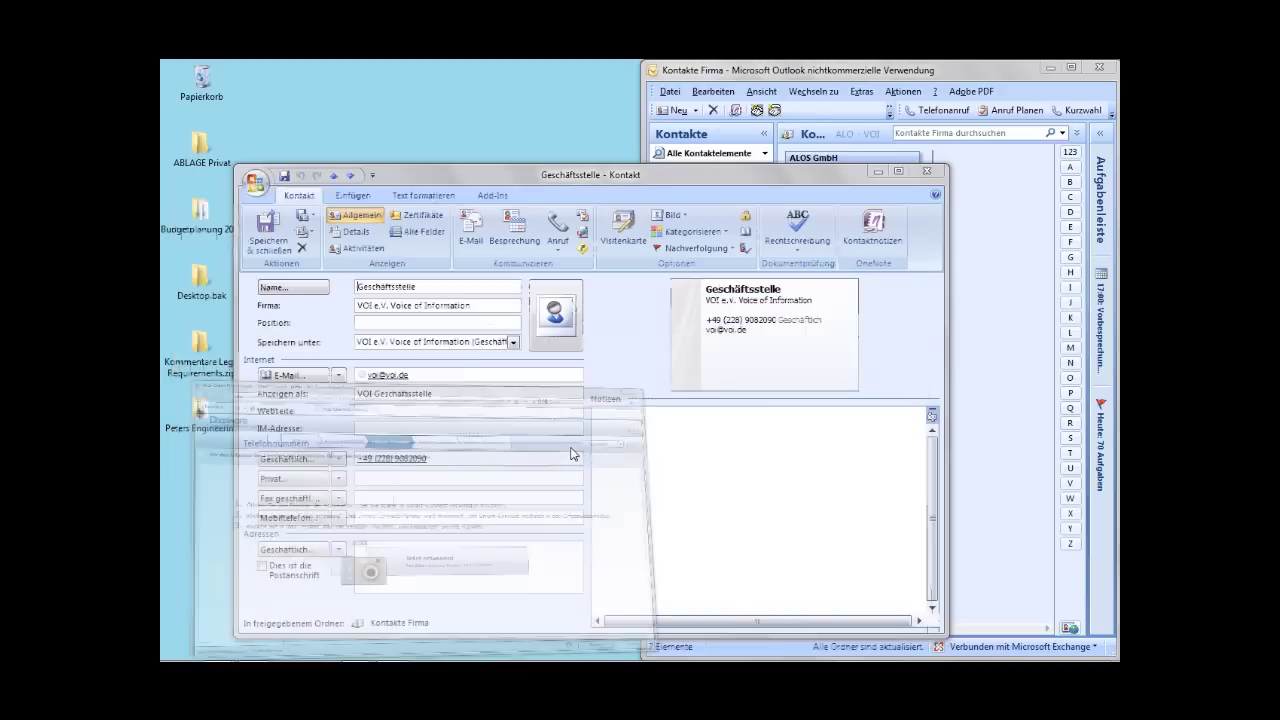
pyautogui.click(687, 172)
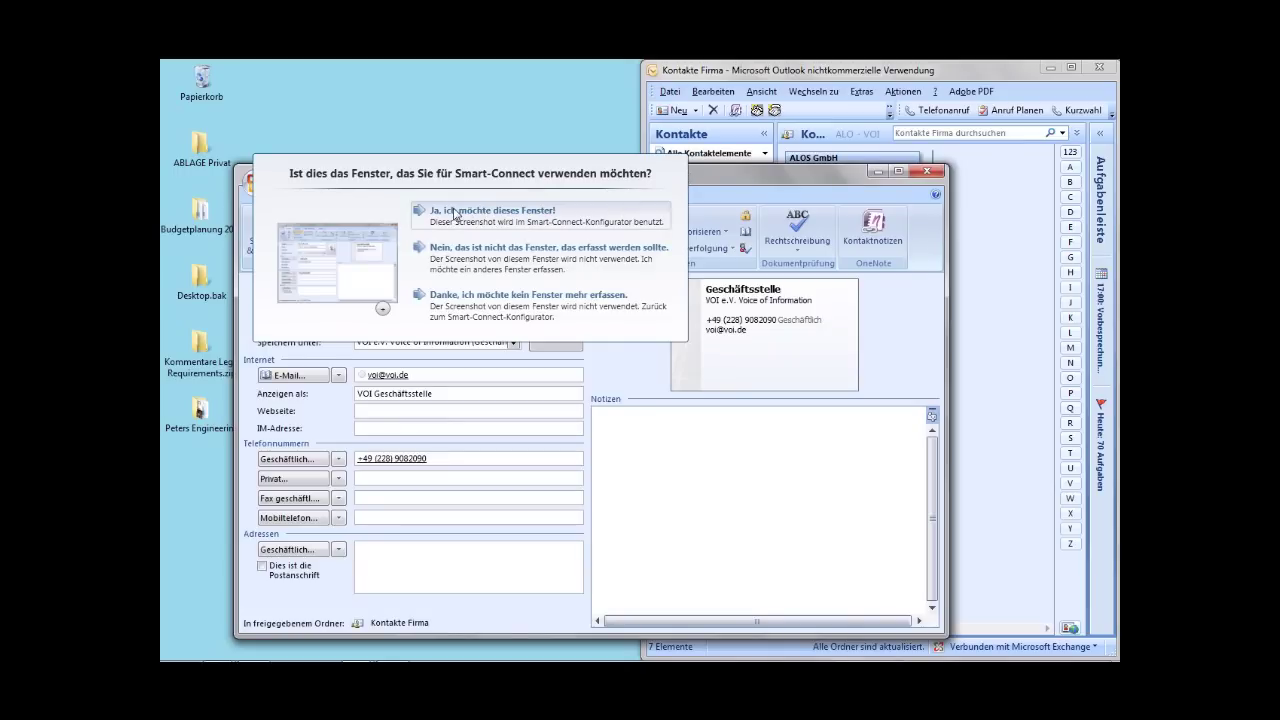
pyautogui.click(454, 211)
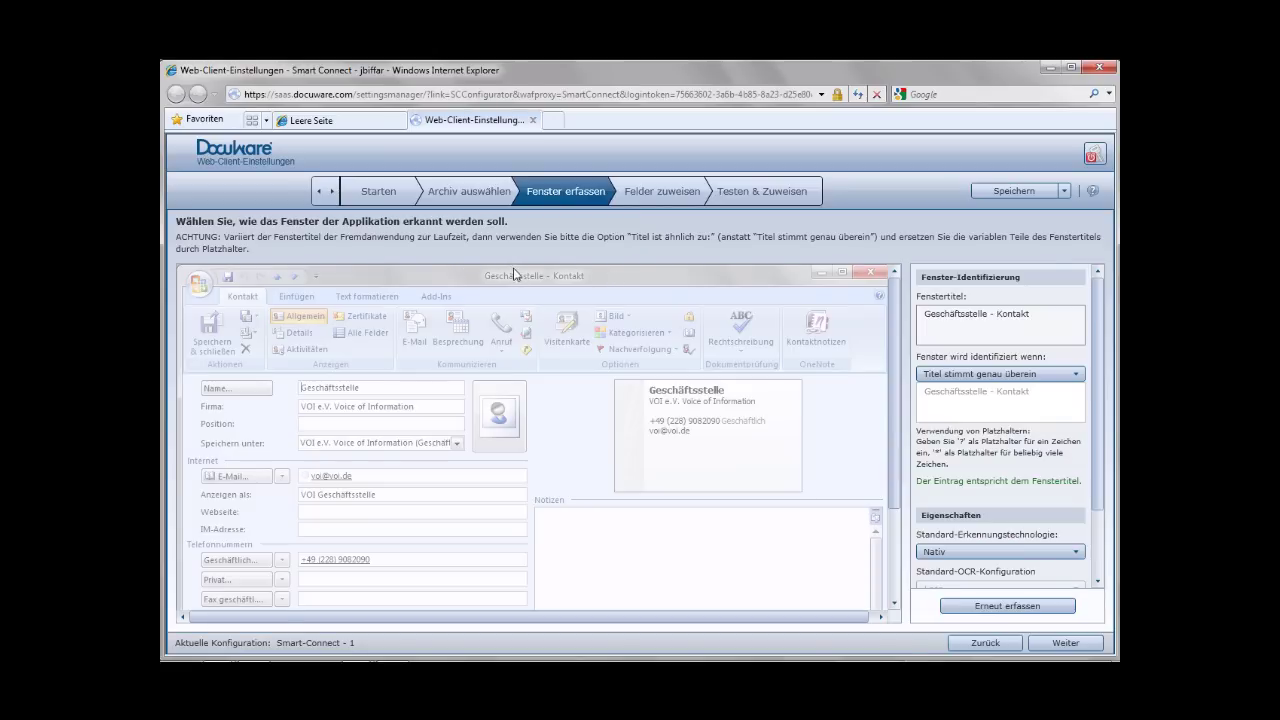
# Set the window identification to "Titel ist ähnlich zu:" with the pattern "* - Kontakt" and proceed to the field assignment.
pyautogui.click(1076, 373)
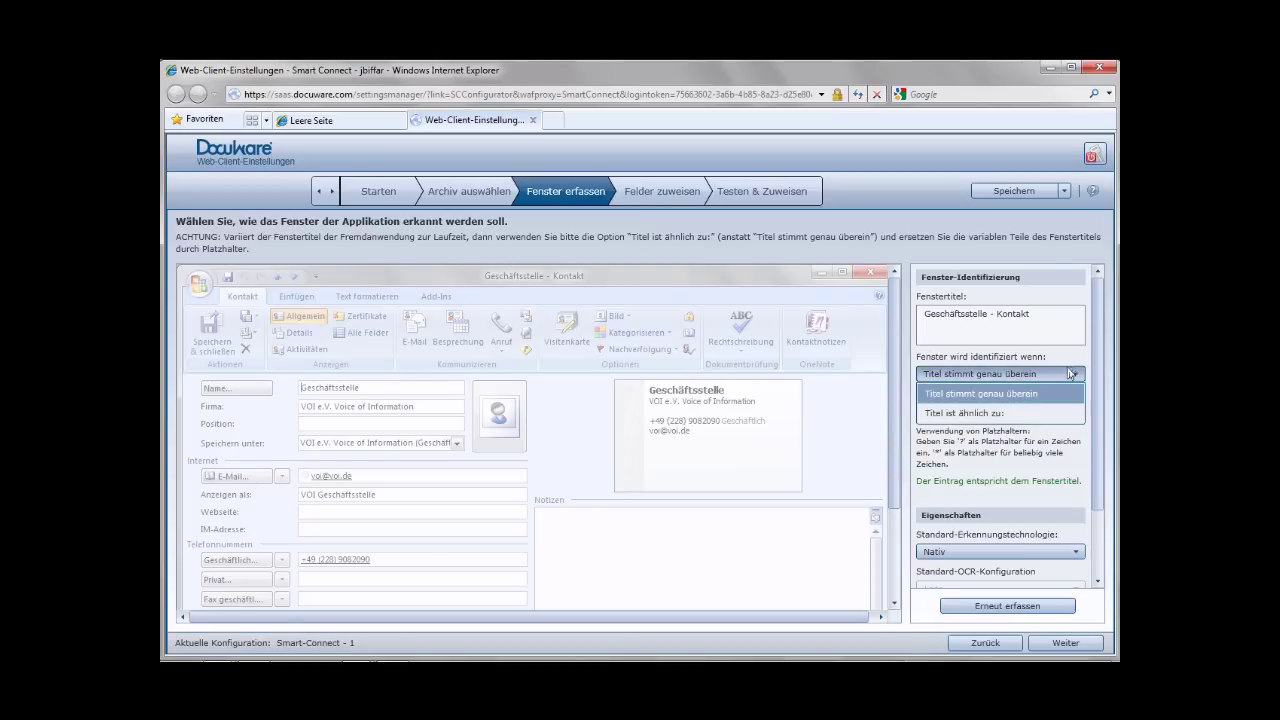
pyautogui.click(984, 410)
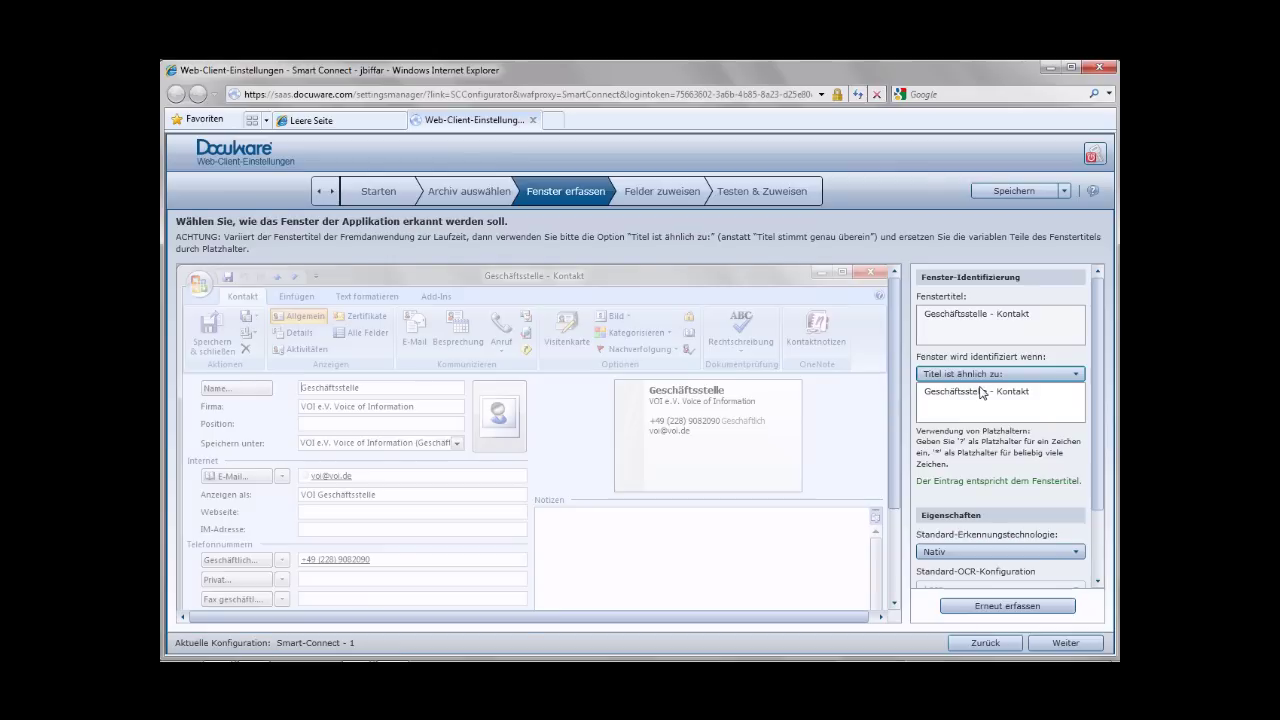
pyautogui.tripleClick(981, 392)
pyautogui.doubleClick(981, 392)
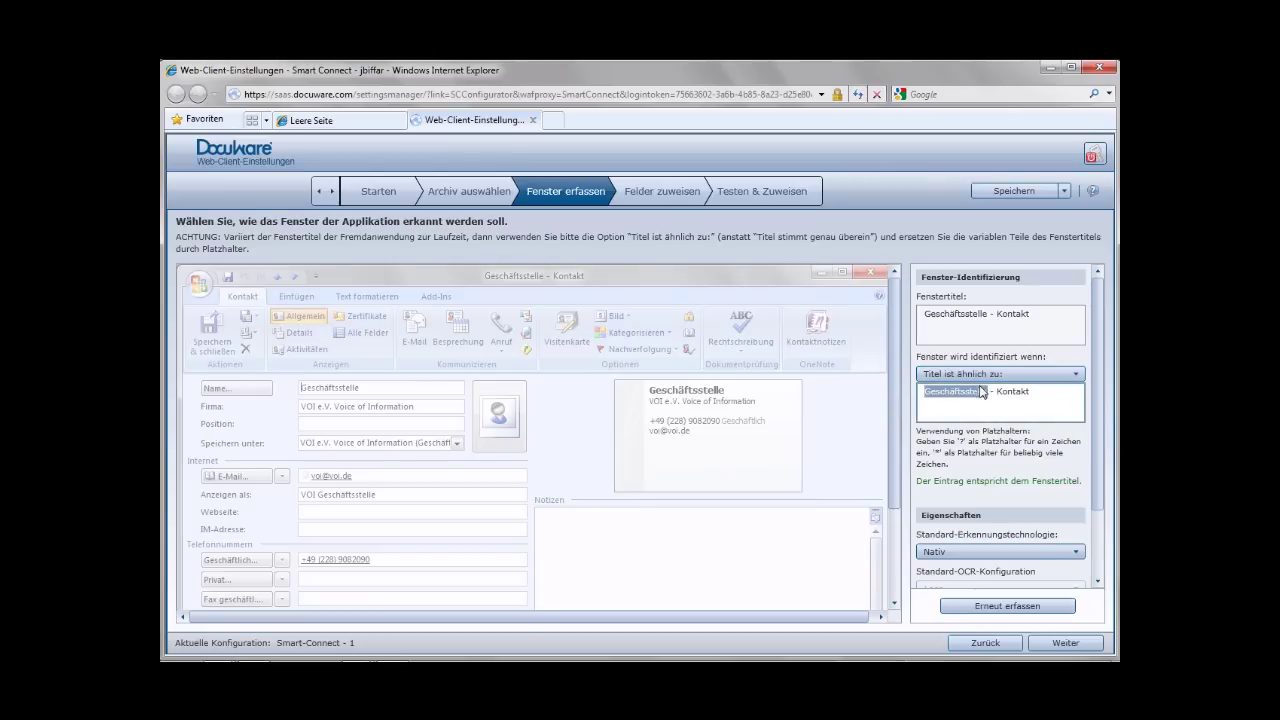
pyautogui.write('*')
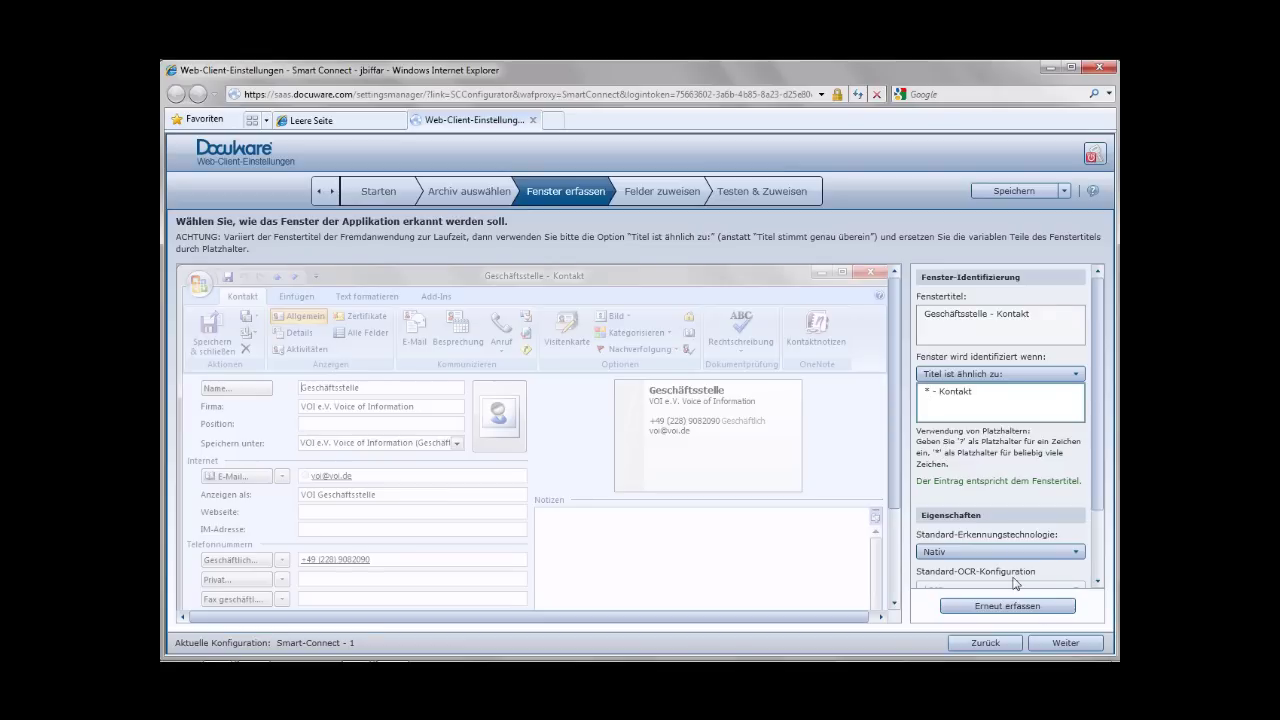
pyautogui.click(1064, 636)
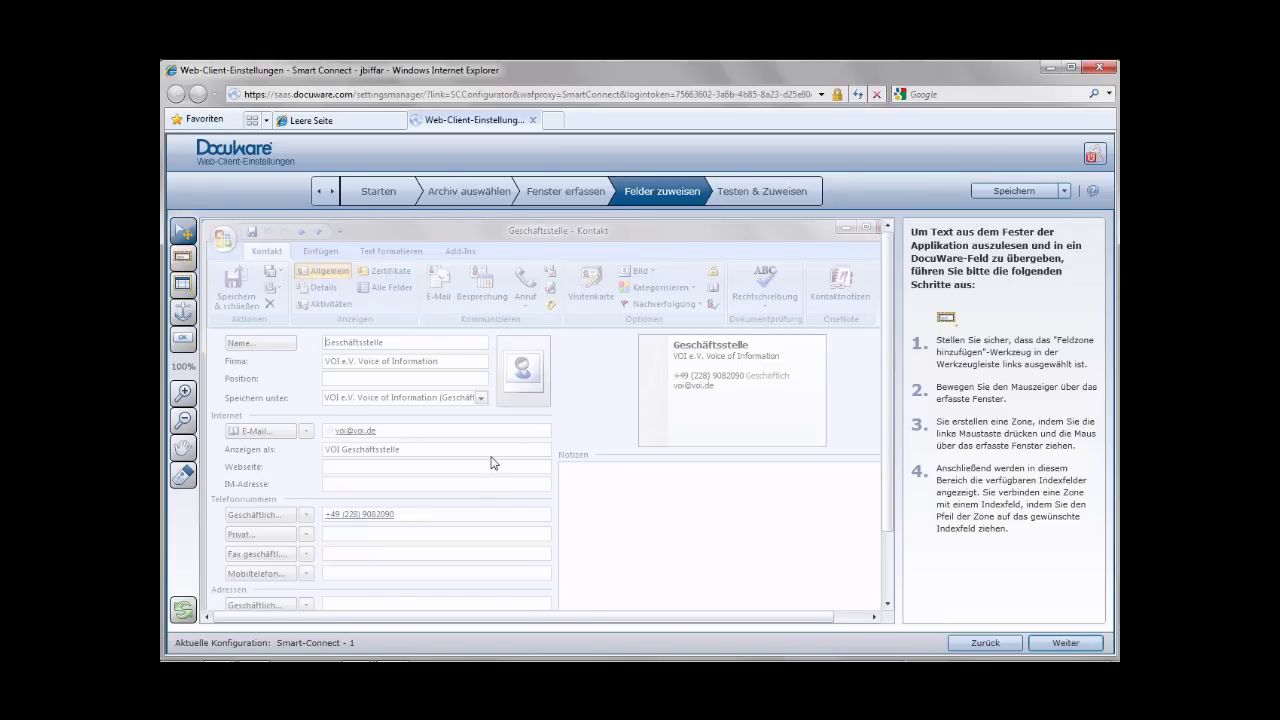
# Add a field zone over the Firma value in the captured window and link it to the Company index field.
pyautogui.click(179, 254)
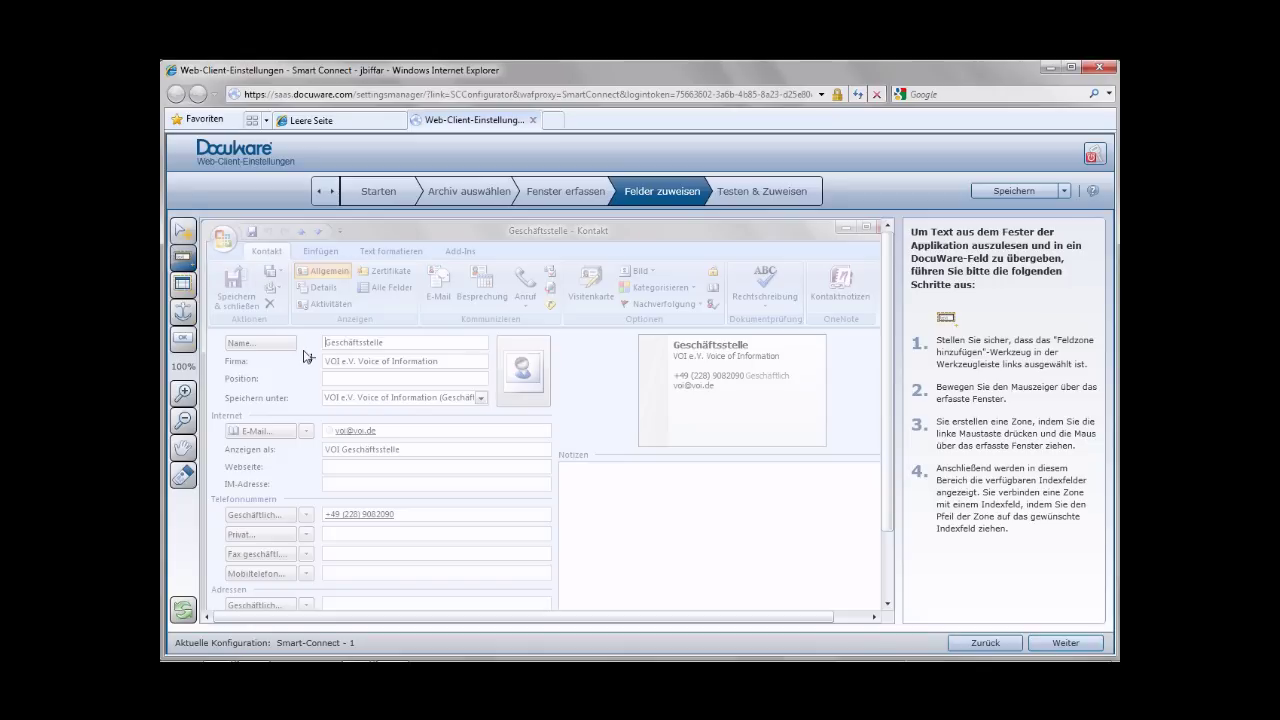
pyautogui.moveTo(320, 352); pyautogui.dragTo(486, 368)
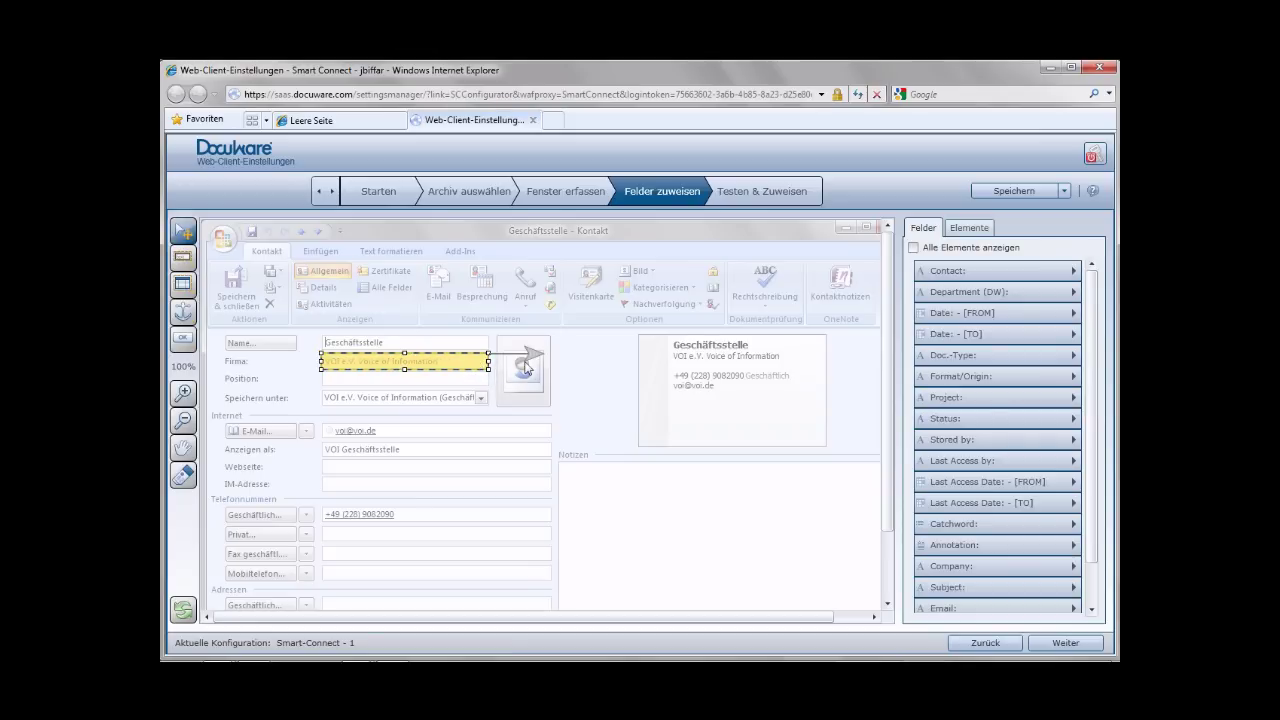
pyautogui.moveTo(528, 352); pyautogui.dragTo(925, 563)
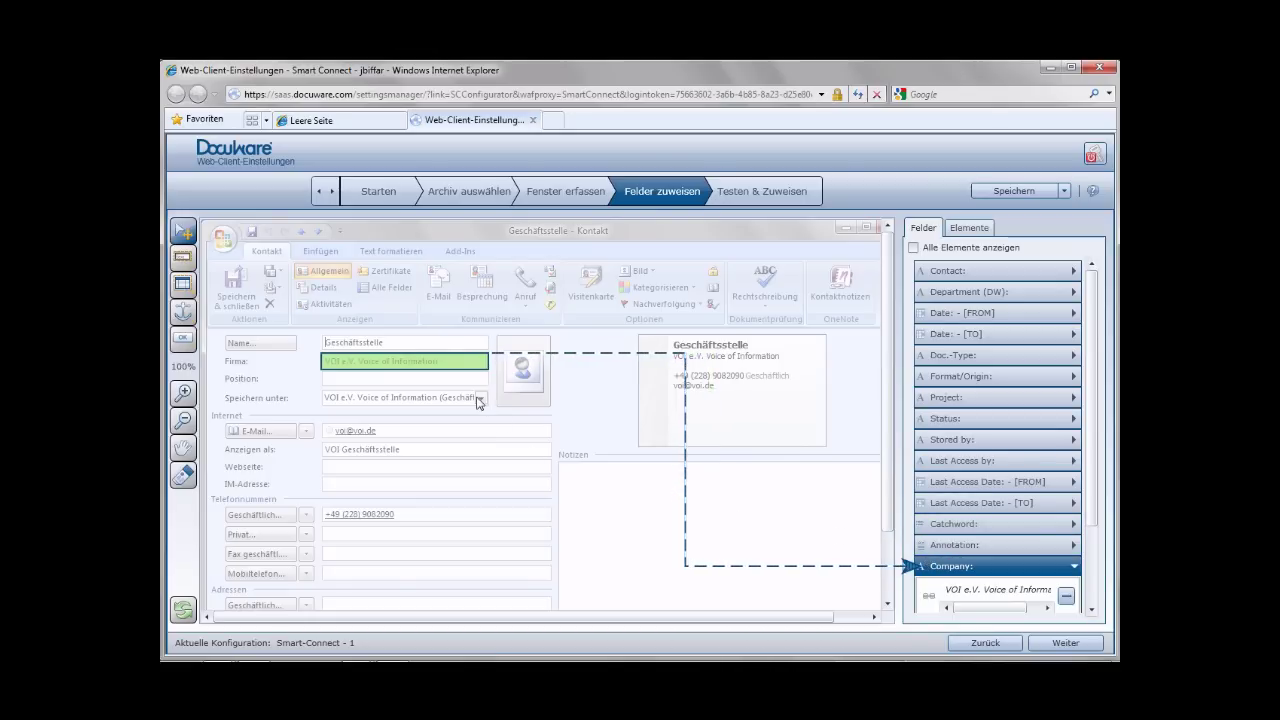
# Place a Smart Connect button about 111 by 32 between the contact photo and the business card, and label it "Dokumente".
pyautogui.click(181, 337)
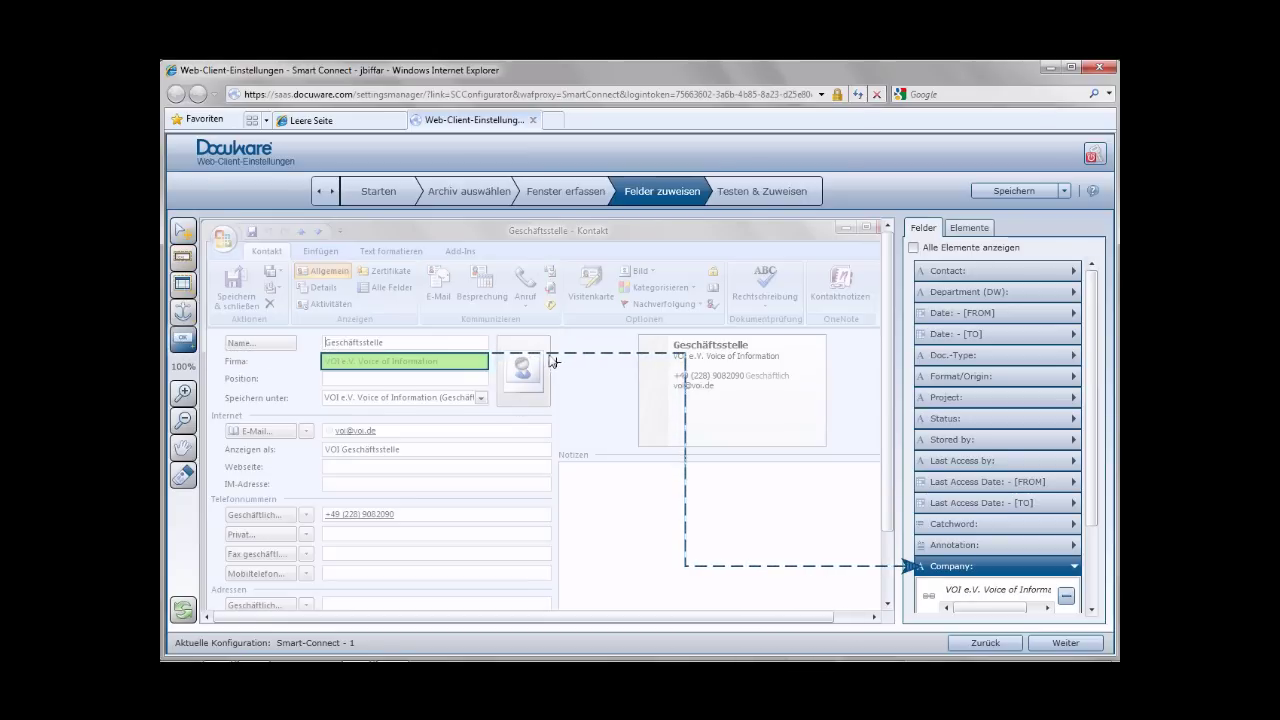
pyautogui.moveTo(566, 372); pyautogui.dragTo(634, 384)
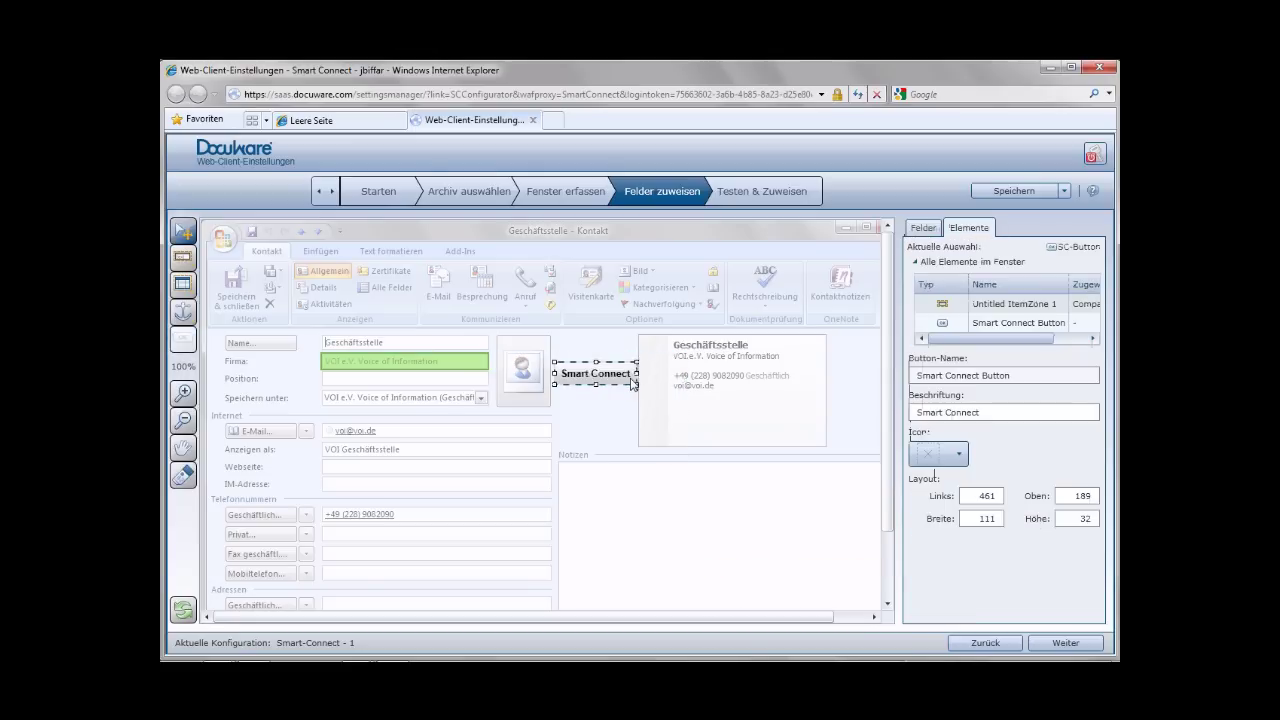
pyautogui.tripleClick(1017, 410)
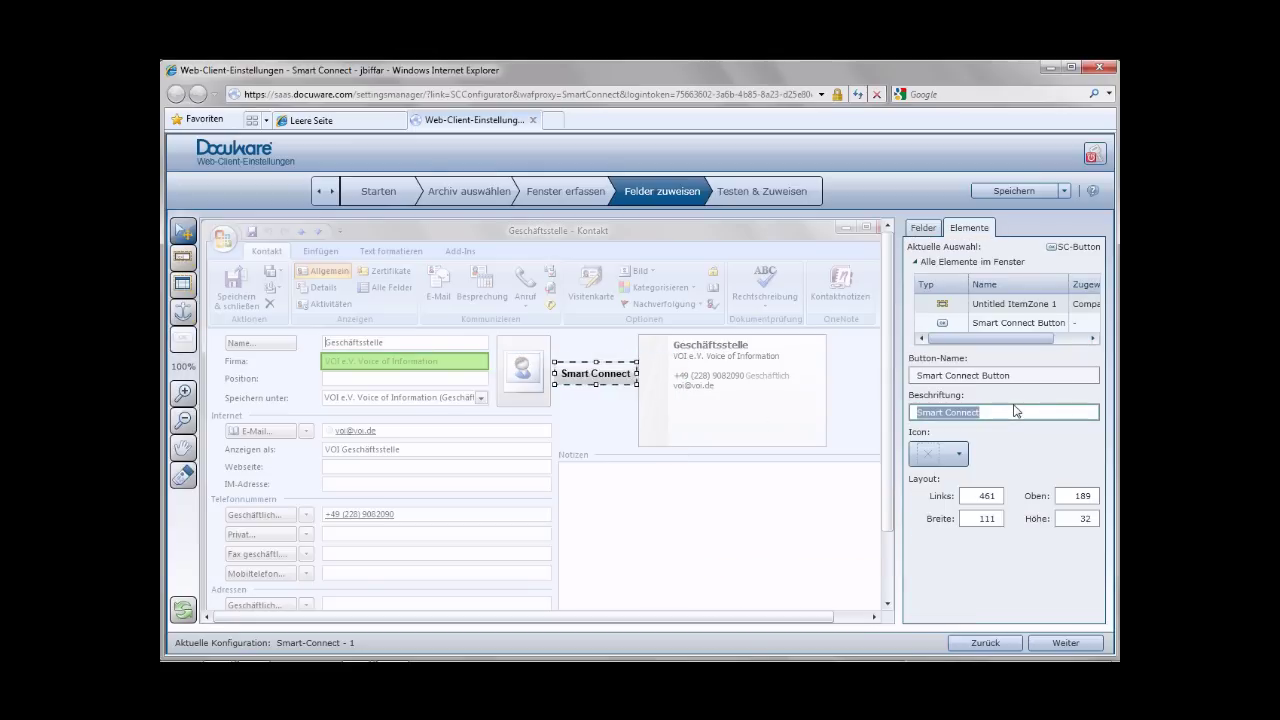
pyautogui.write('Dokumente')
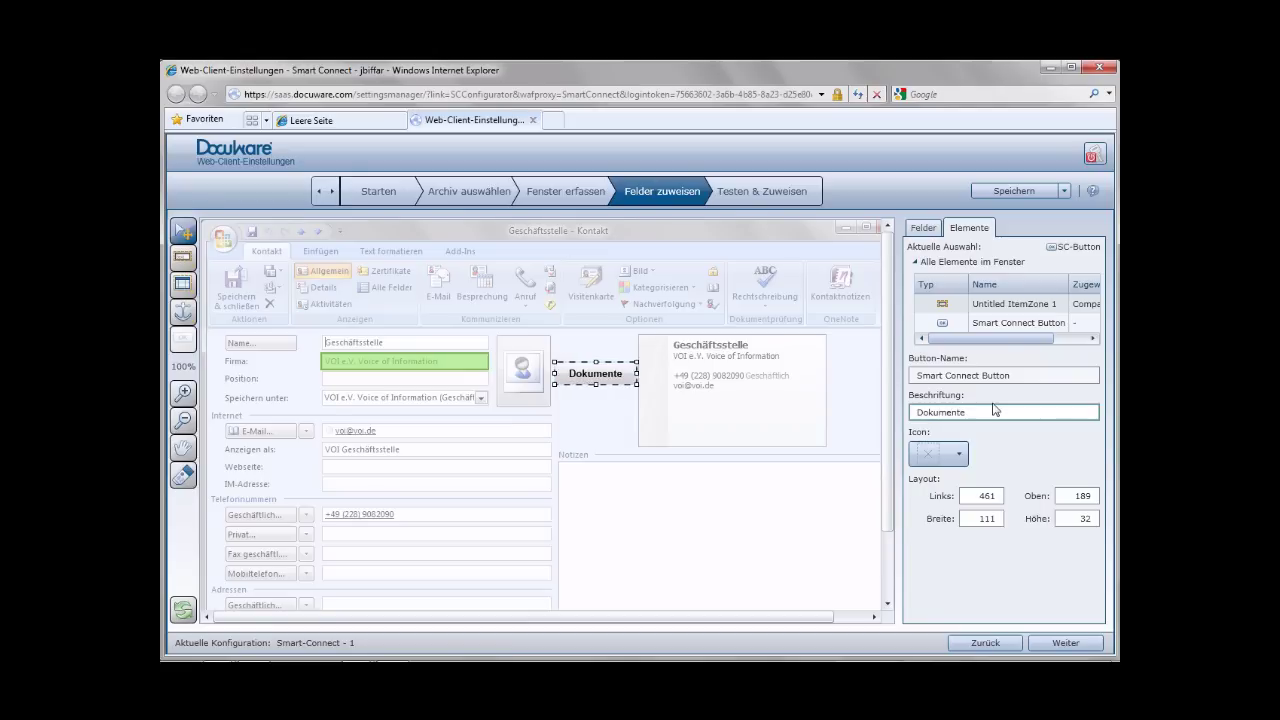
# Proceed to the final wizard stage and save the Smart-Search configuration under the name "Integration Outlook".
pyautogui.click(1059, 636)
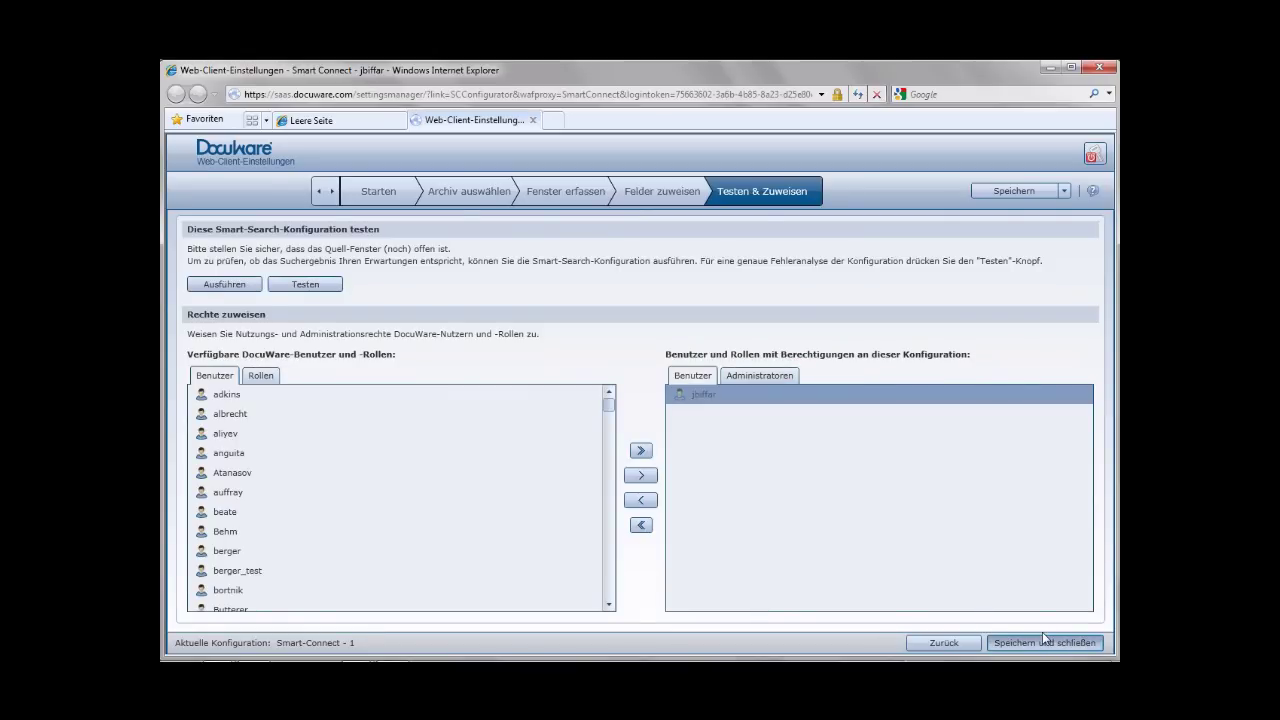
pyautogui.click(1042, 632)
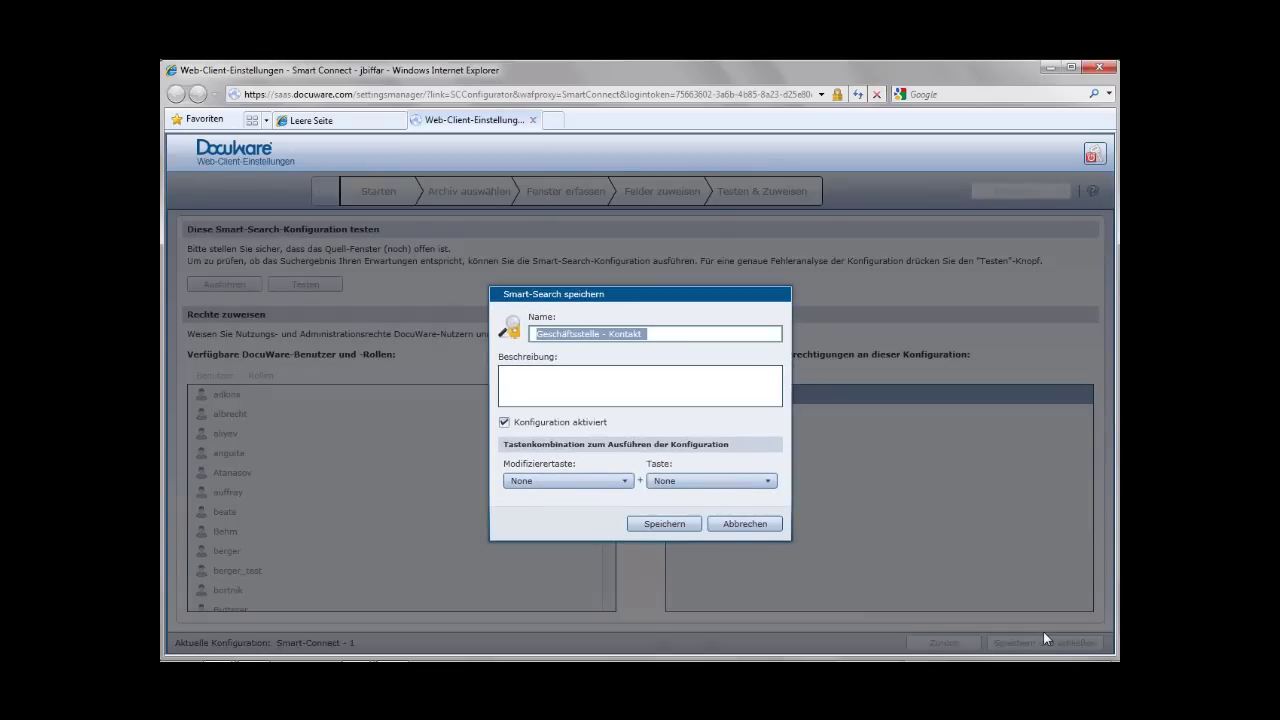
pyautogui.write('Integration Outlook')
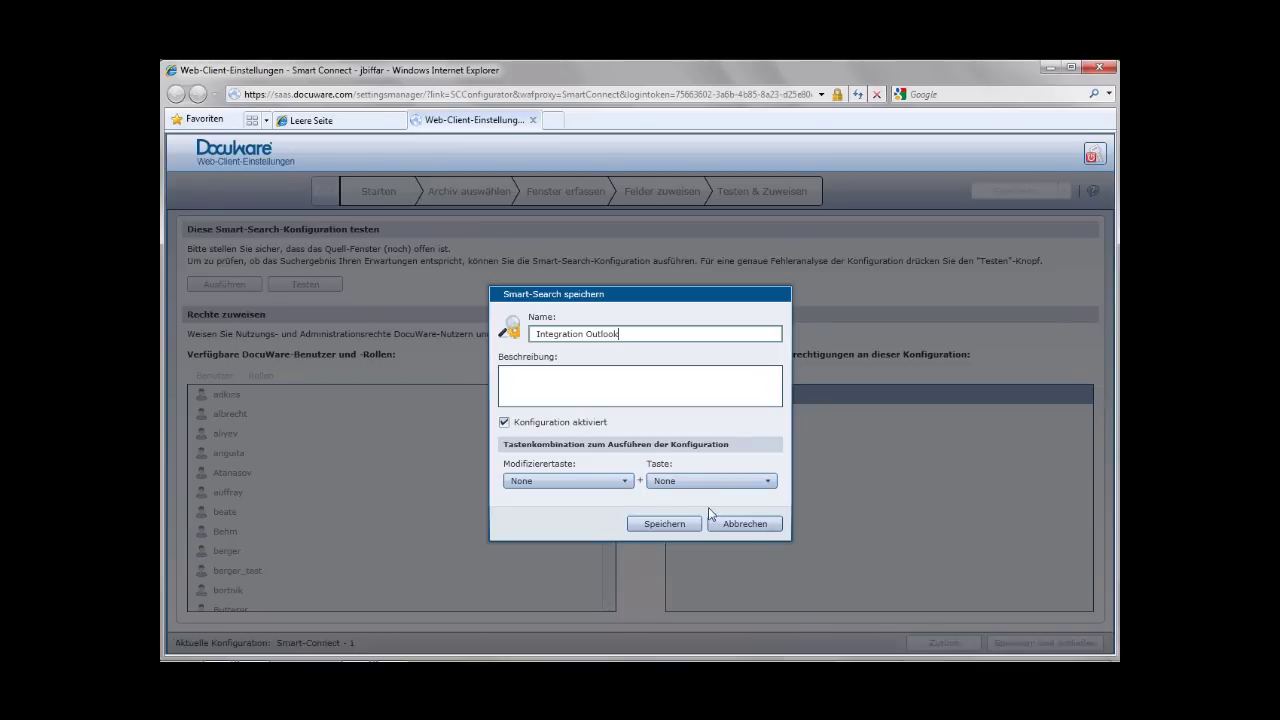
pyautogui.click(681, 520)
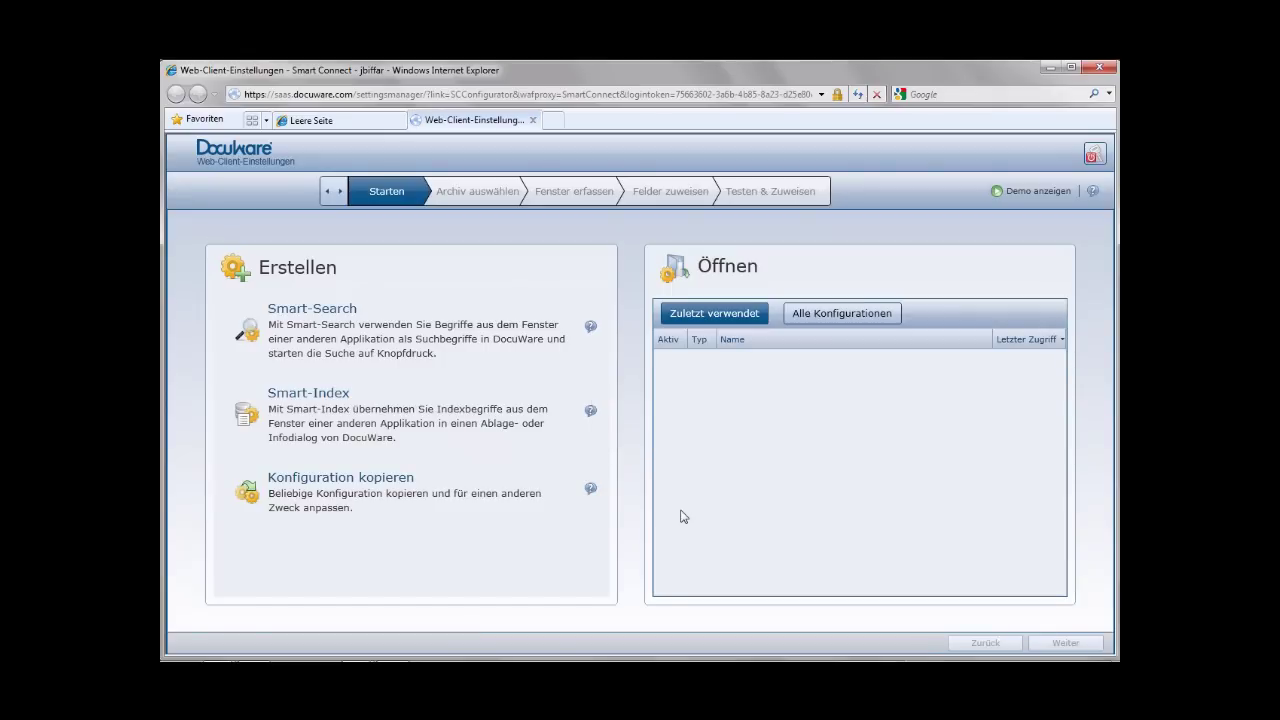
# Close the settings window, then close and reopen the VOI Geschäftsstelle contact in Outlook.
pyautogui.click(1100, 67)
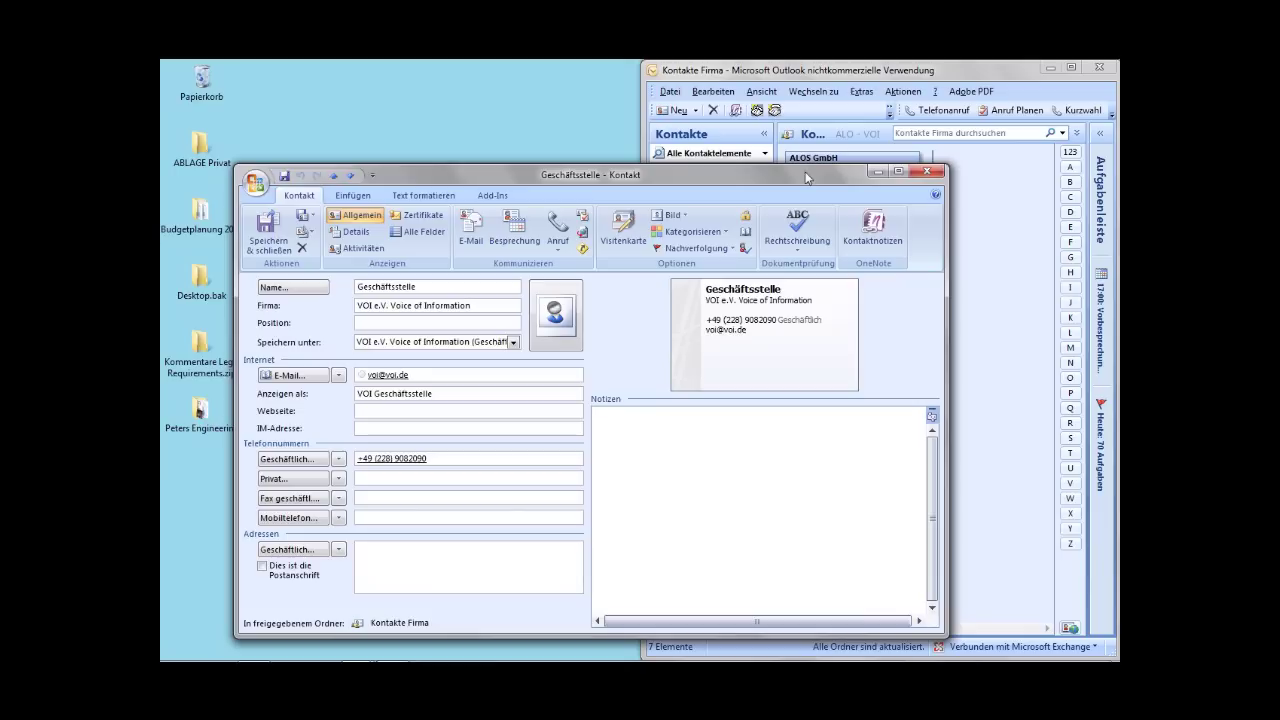
pyautogui.click(936, 171)
pyautogui.doubleClick(826, 537)
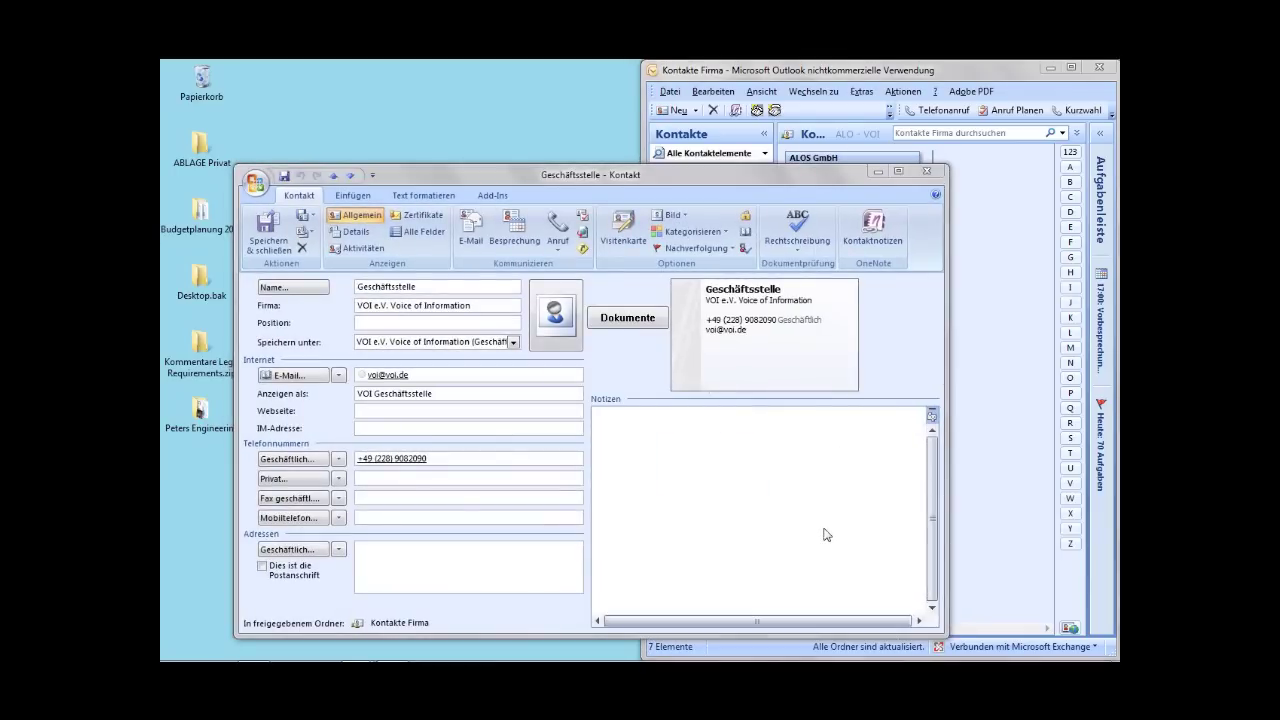
# Run the Dokumente search from the Outlook contact and open the CeBIT VOI partner stand document dated 01.02.2011.
pyautogui.click(625, 317)
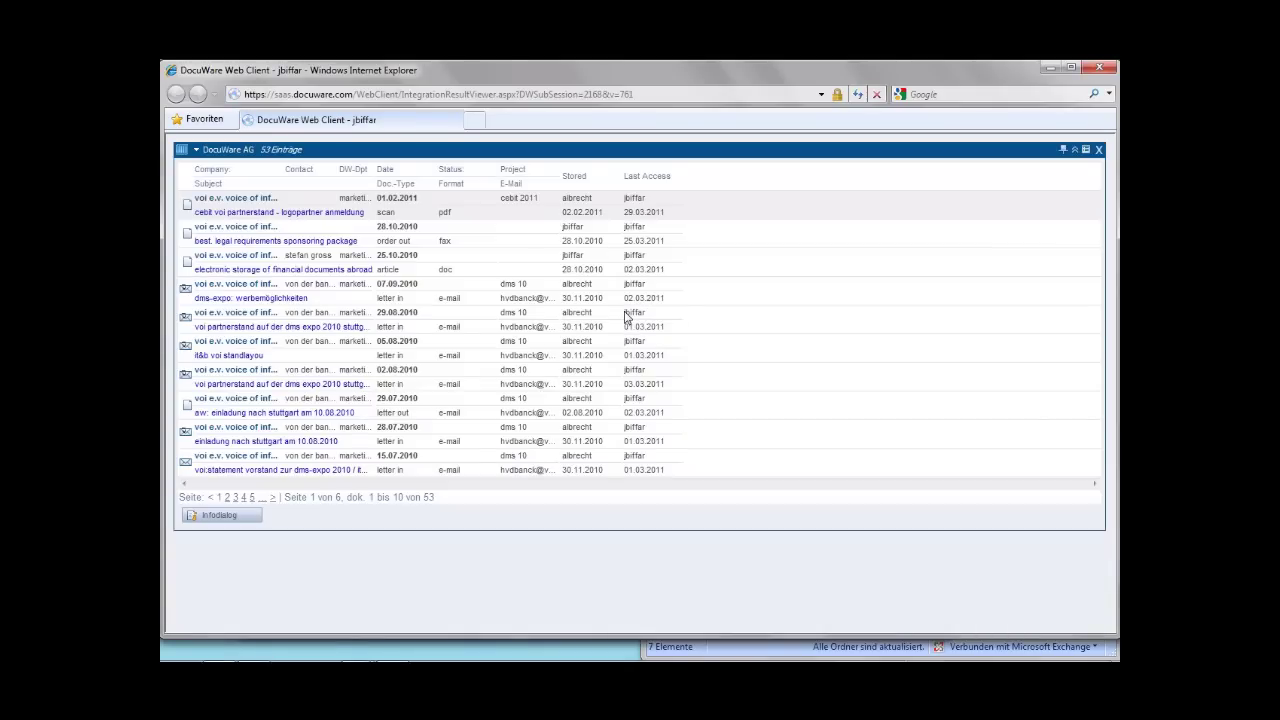
pyautogui.doubleClick(236, 199)
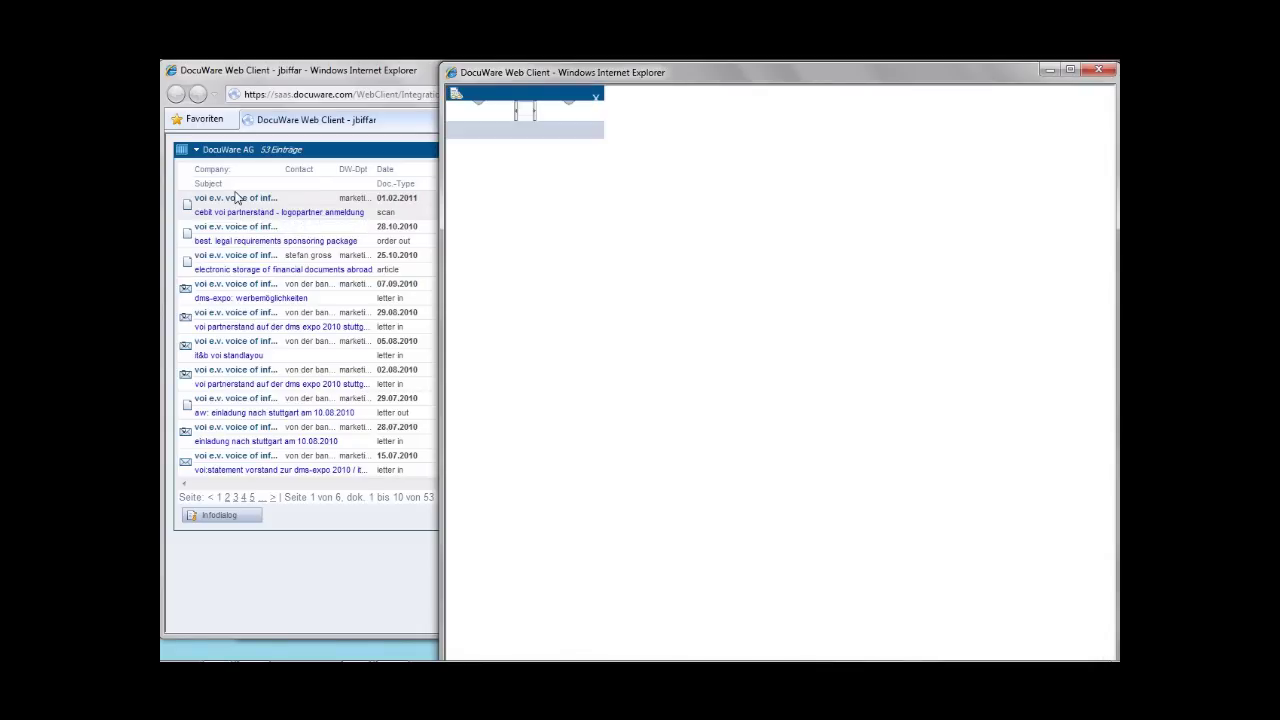